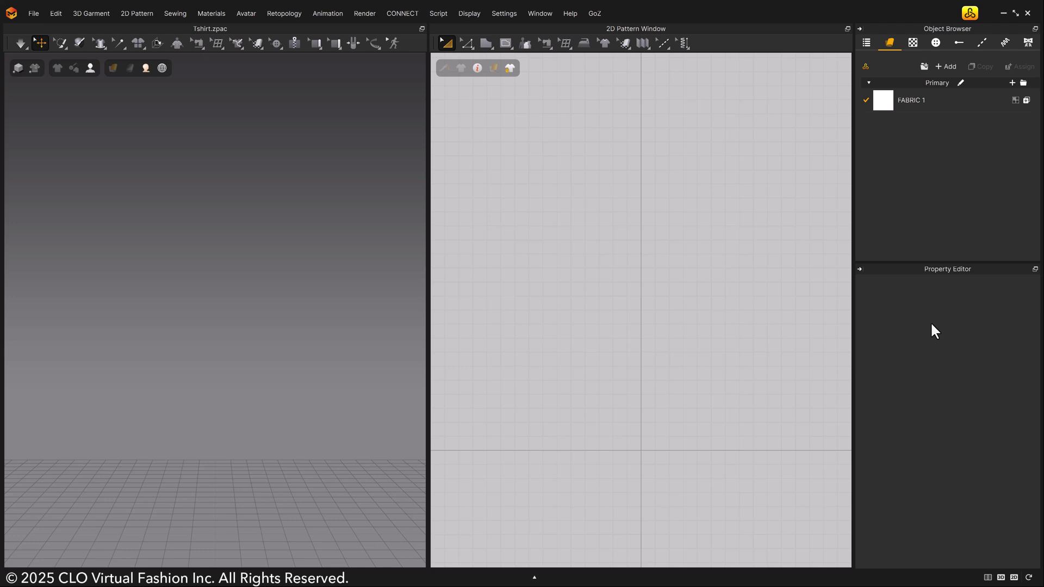
Load Tshirt.zpac from the Garment asset library into the scene.
left_click(971, 14)
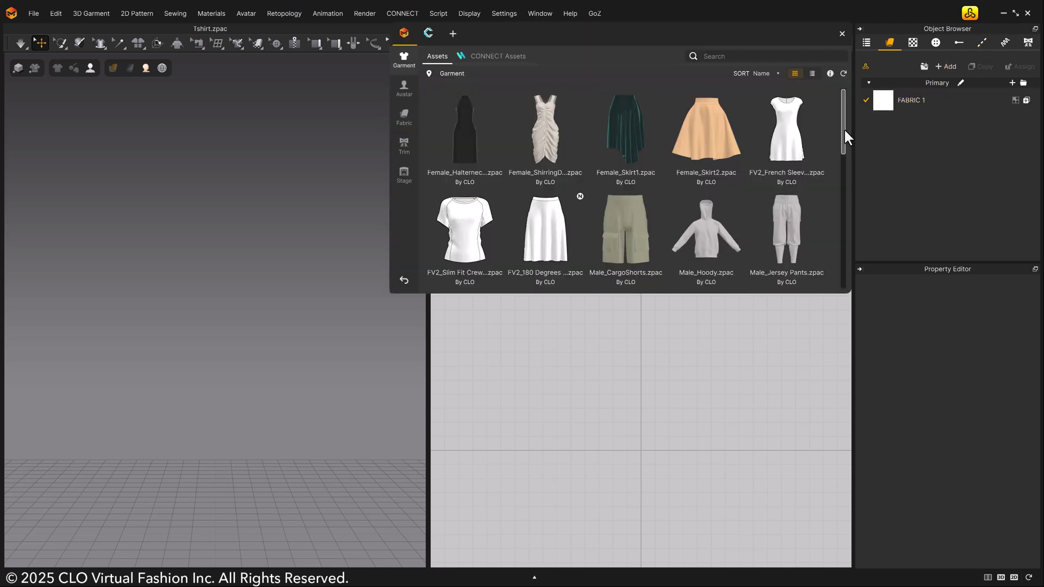
left_click_drag(844, 128, 834, 245)
double_click(821, 258)
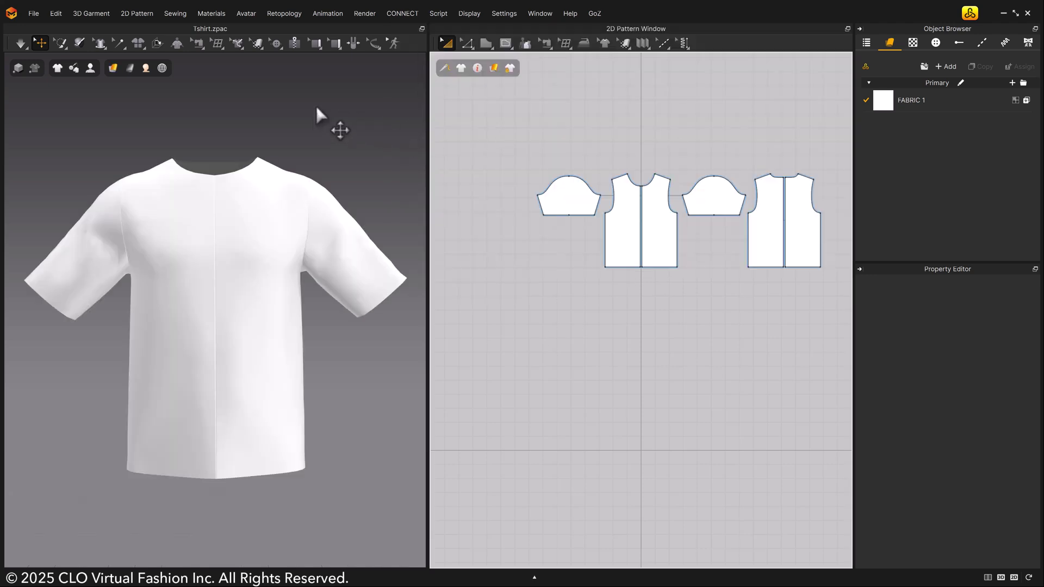
Show the T-shirt's wireframe, select all its patterns, and bring up the Mesh Type choices.
left_click(113, 68)
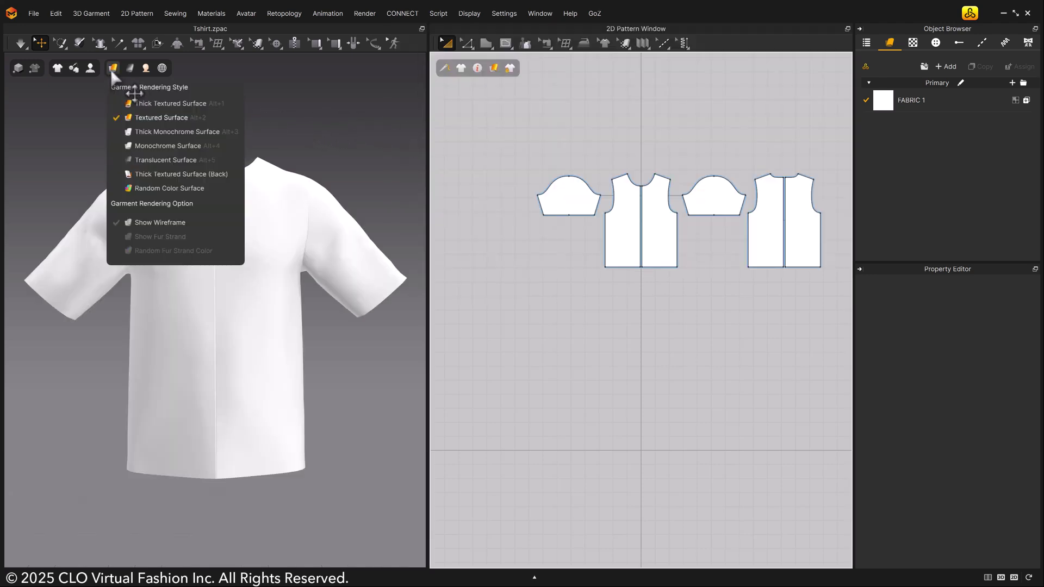
left_click(114, 221)
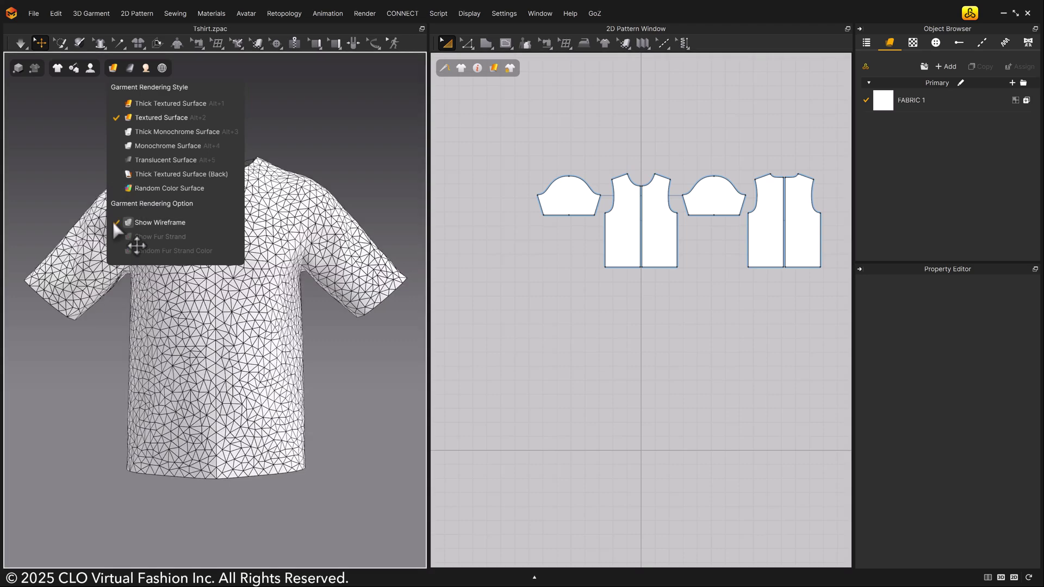
left_click_drag(532, 128, 843, 326)
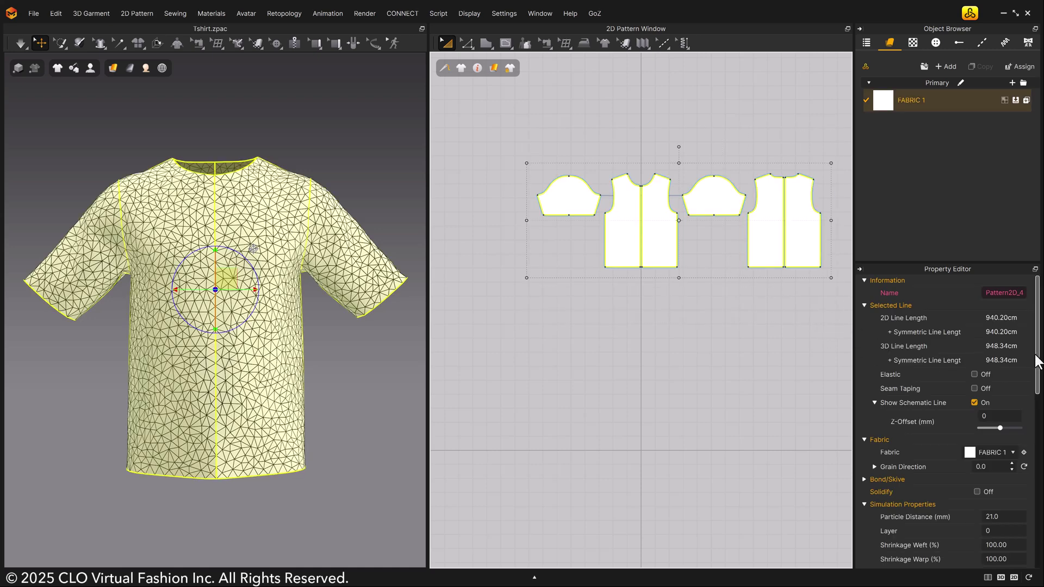
left_click_drag(1038, 361, 1038, 534)
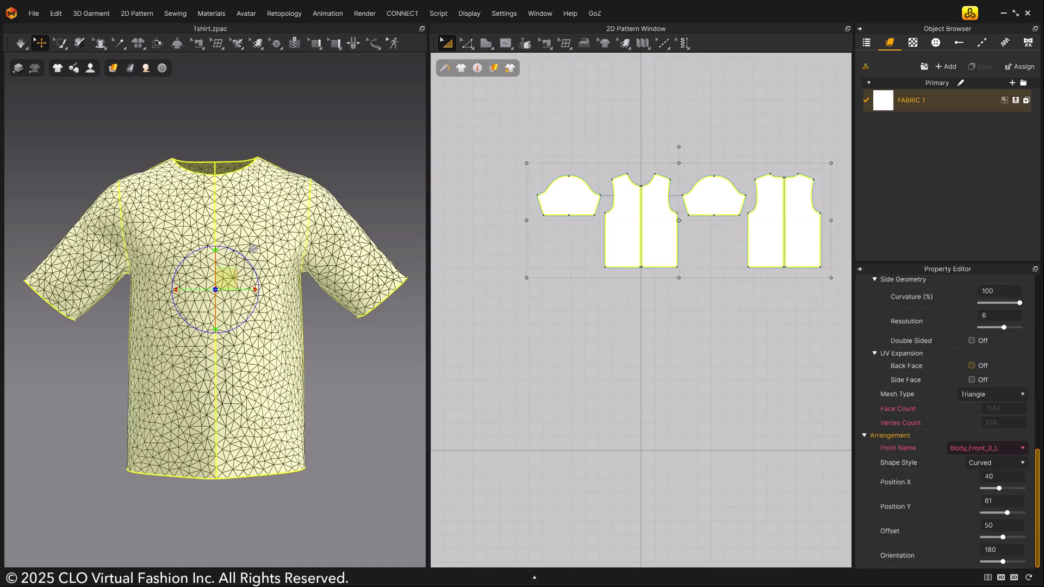
left_click(1006, 389)
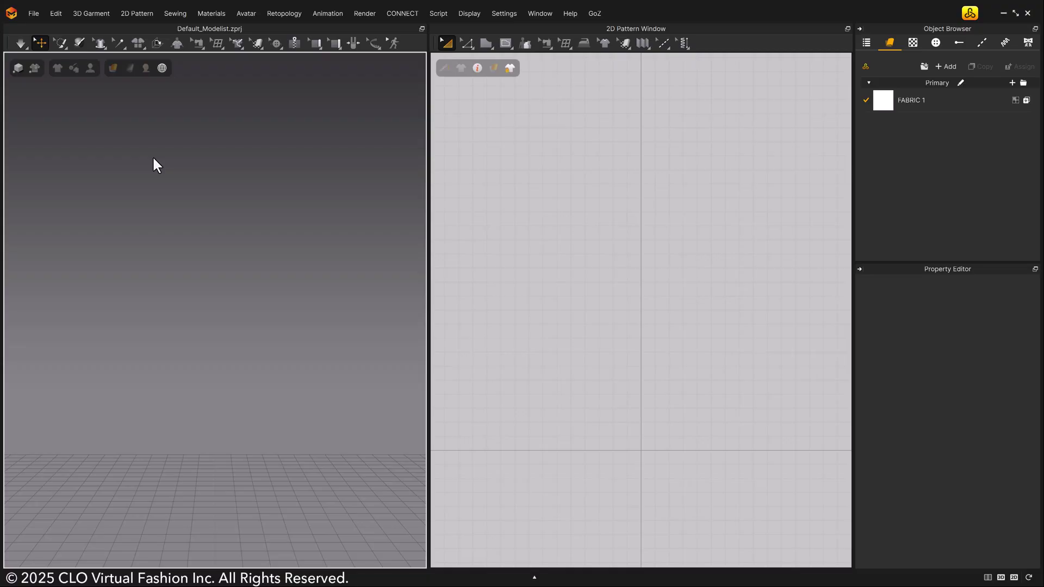
Open the garment_set project through File > Open > Project.
left_click(34, 13)
mouse_move(82, 53)
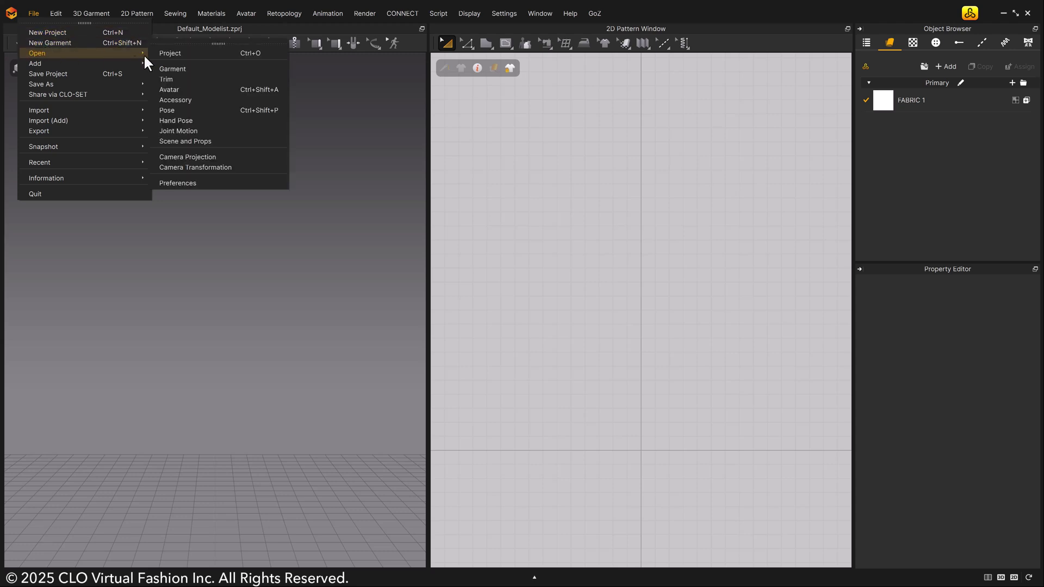
left_click(183, 54)
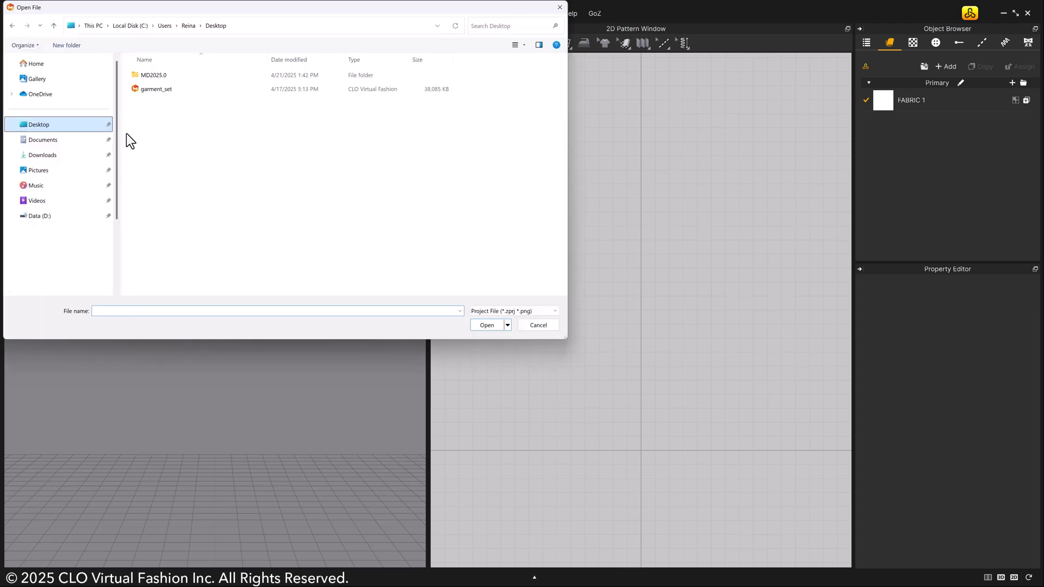
left_click(500, 326)
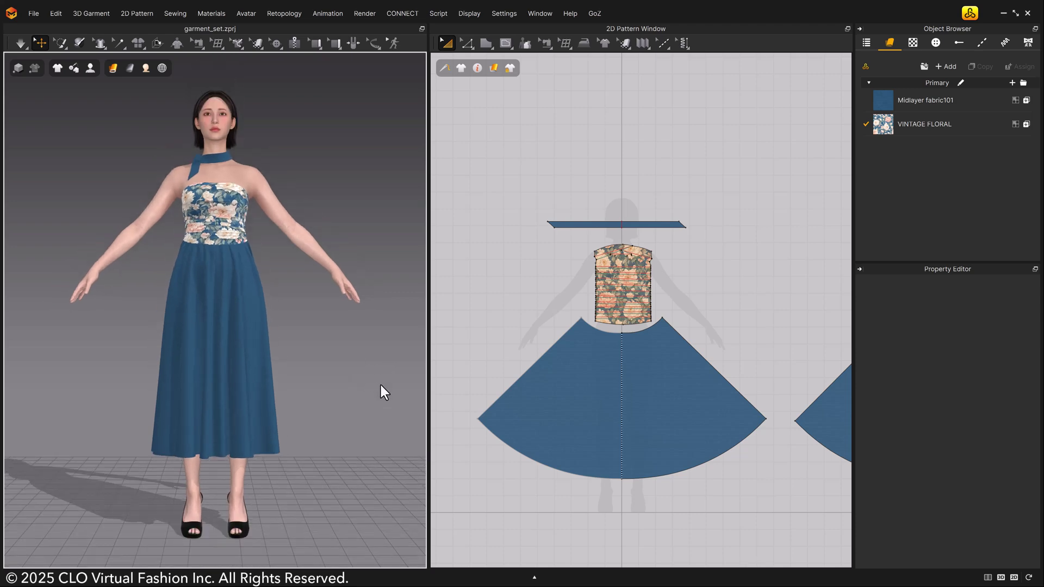
Orbit to a three-quarter view and turn on Show Wireframe for the dress.
right_click_drag(394, 313, 362, 359)
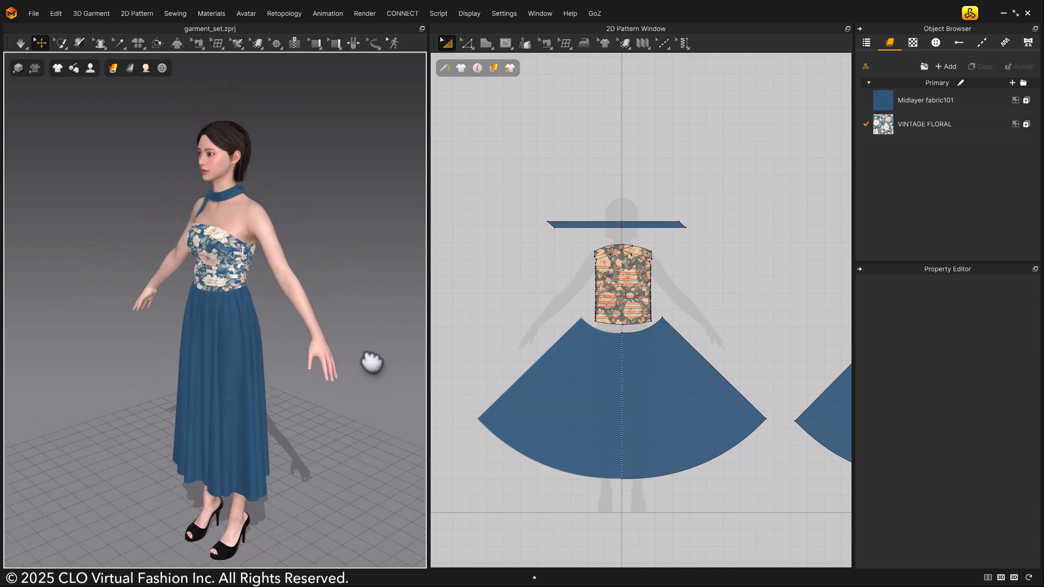
left_click(113, 68)
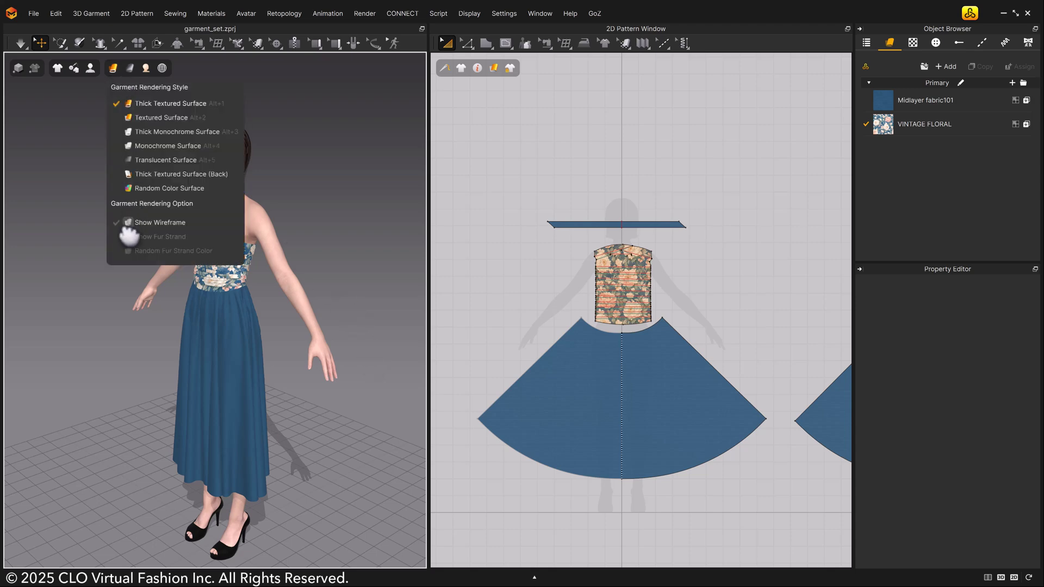
left_click(131, 223)
scroll(315, 265, "up", 3)
scroll(331, 277, "down", 3)
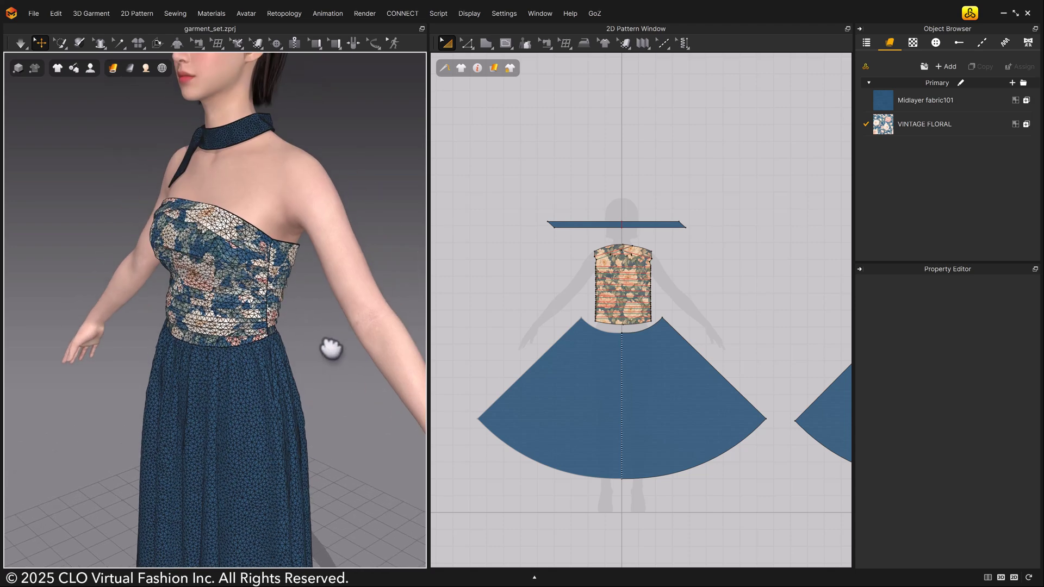
Set all dress pieces' Mesh Type to Quad (Optimized), then deselect to view the grid.
key("ctrl+a")
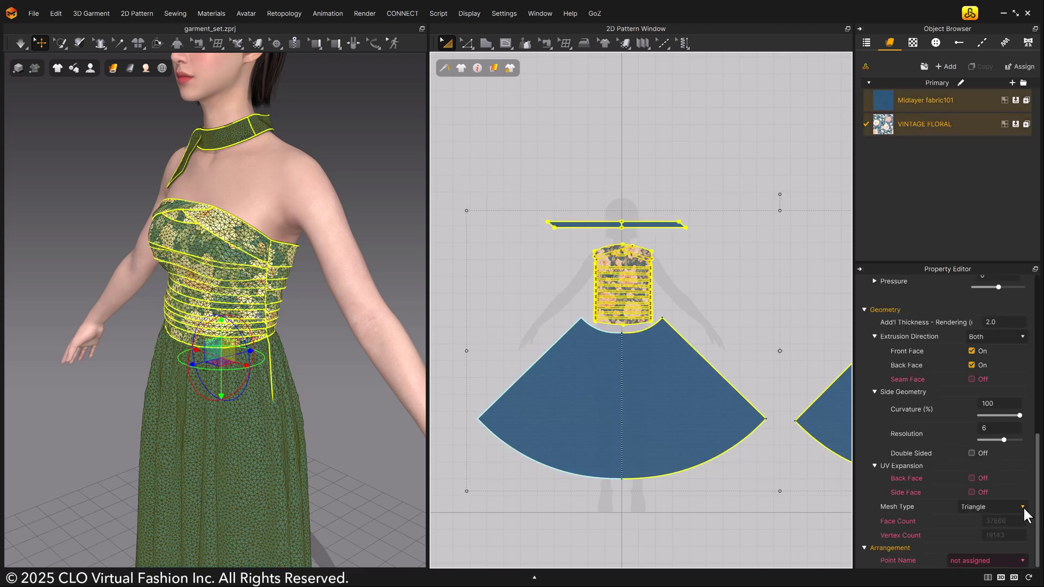
scroll(1026, 513, "up", 10)
left_click(772, 312)
key("ctrl+a")
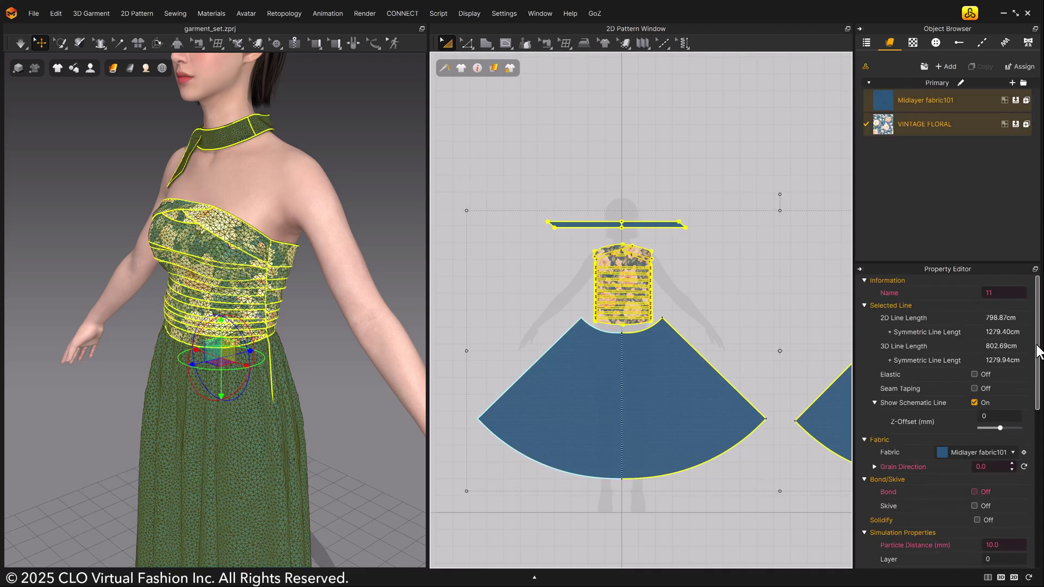
scroll(1019, 490, "down", 5)
scroll(1024, 506, "down", 3)
left_click(1021, 507)
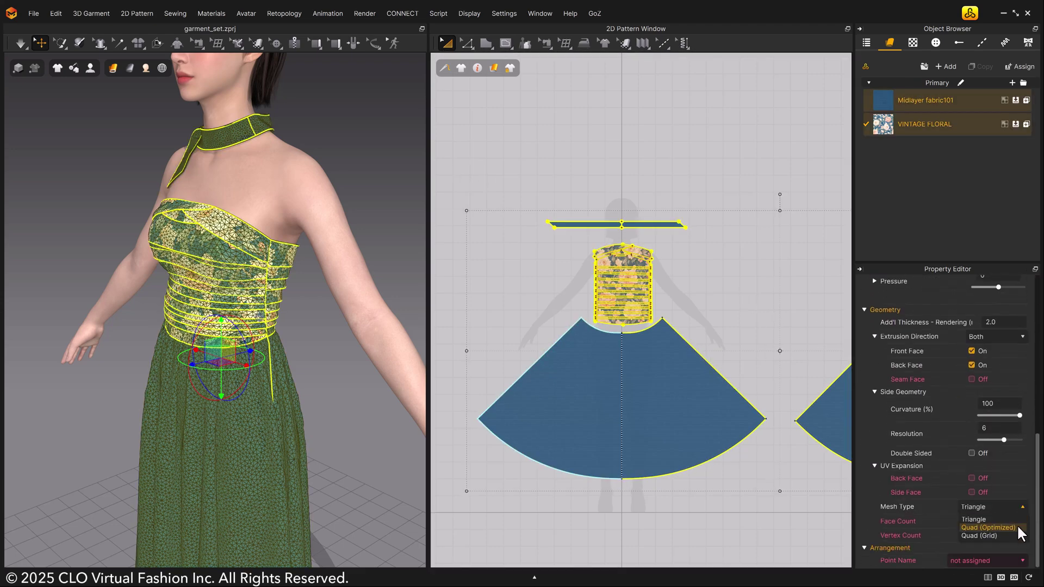
left_click(1017, 519)
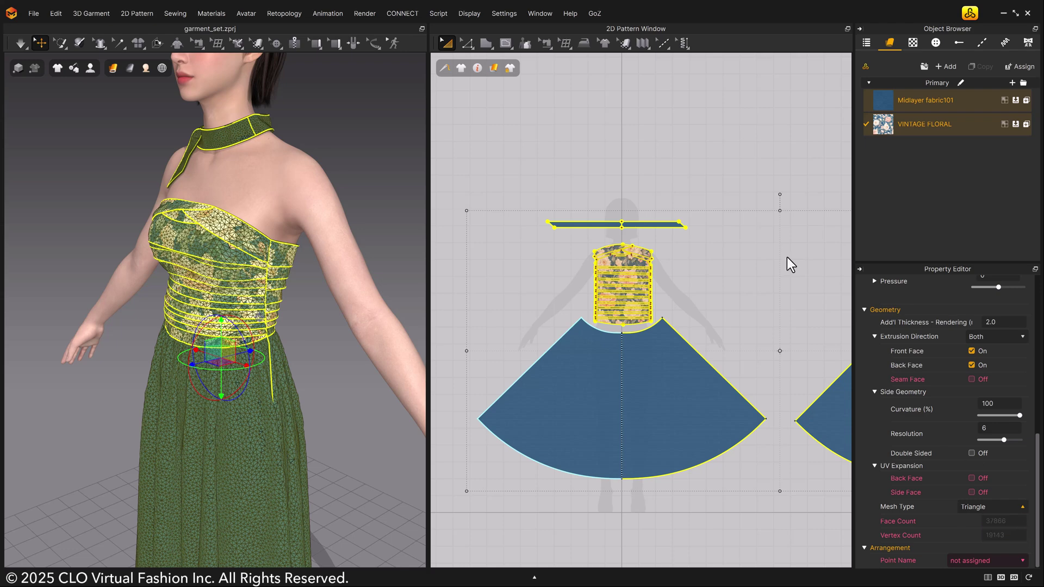
left_click(518, 248)
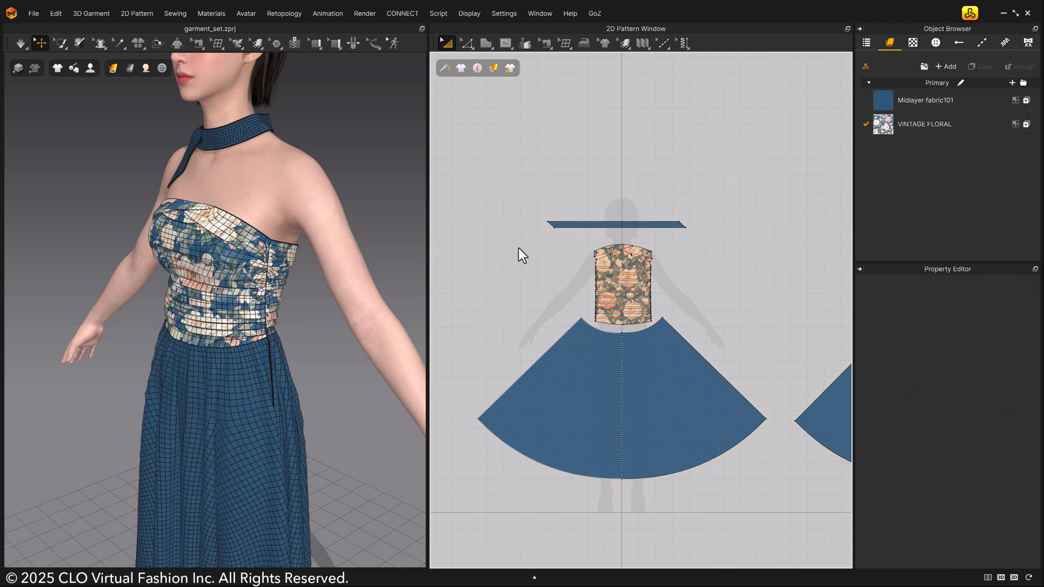
Inspect the skirt's quad grid close up, return to front view, and select all pieces.
left_click(335, 366)
key("2")
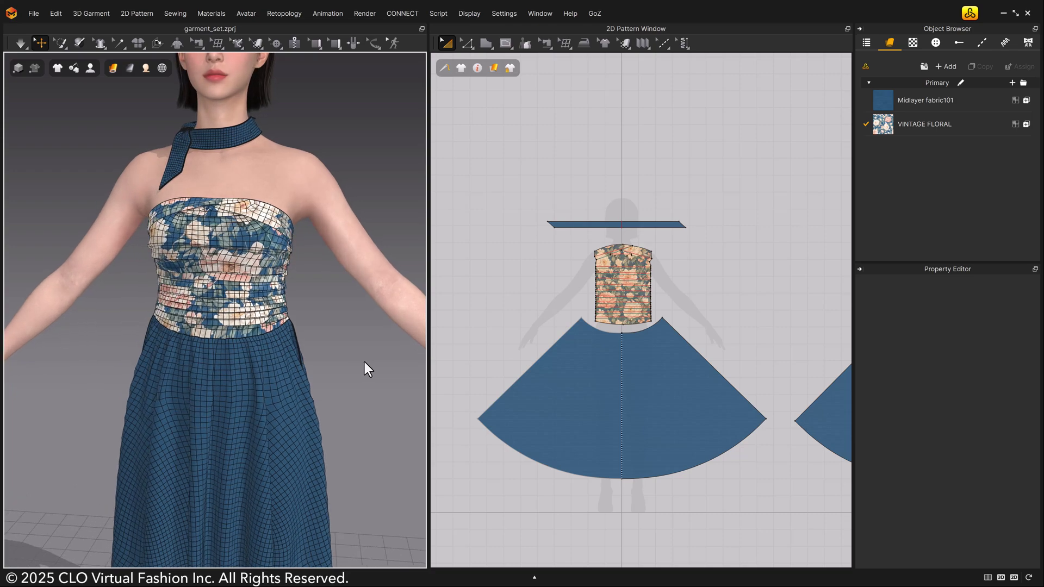
scroll(357, 357, "up", 2)
mouse_move(354, 354)
middle_mouse_down()
mouse_move(389, 285)
mouse_move(384, 77)
middle_mouse_up()
scroll(411, 270, "down", 2)
scroll(410, 270, "down", 2)
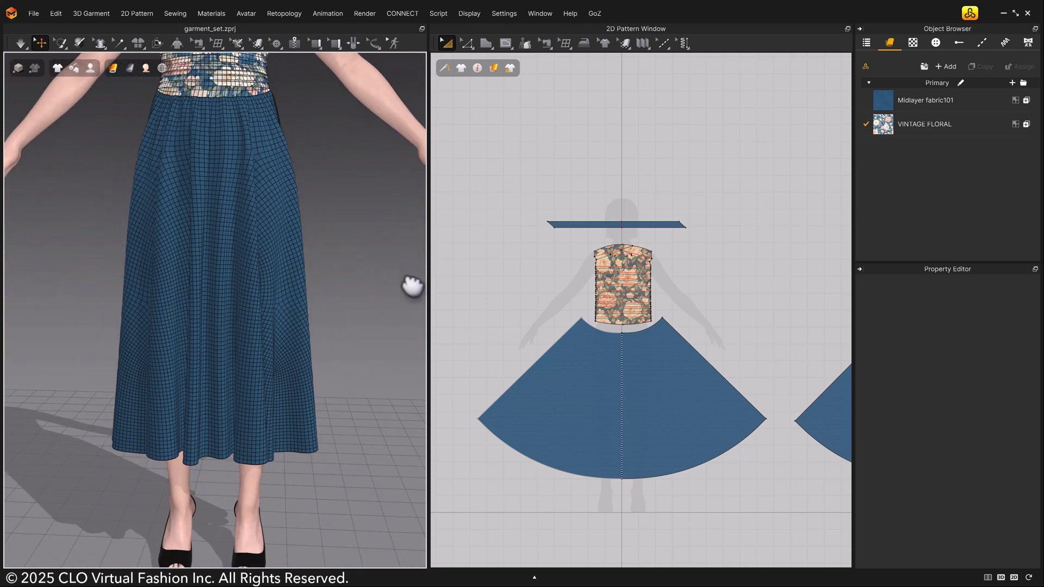
key("2")
key("ctrl+a")
scroll(1017, 526, "down", 5)
Choose Quad (Optimized) as the Mesh Type for all selected dress pieces.
left_click(992, 507)
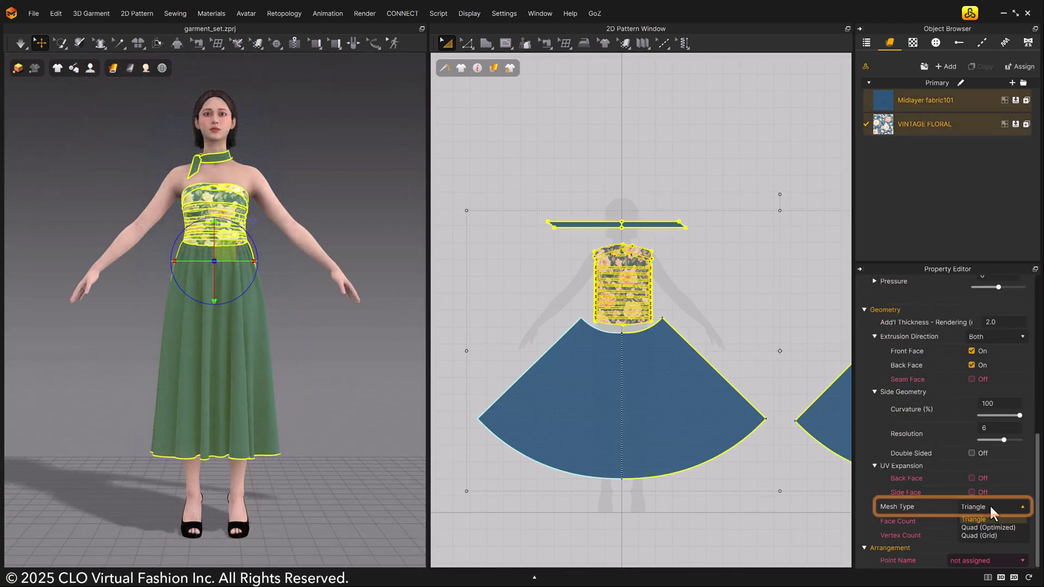
left_click(987, 520)
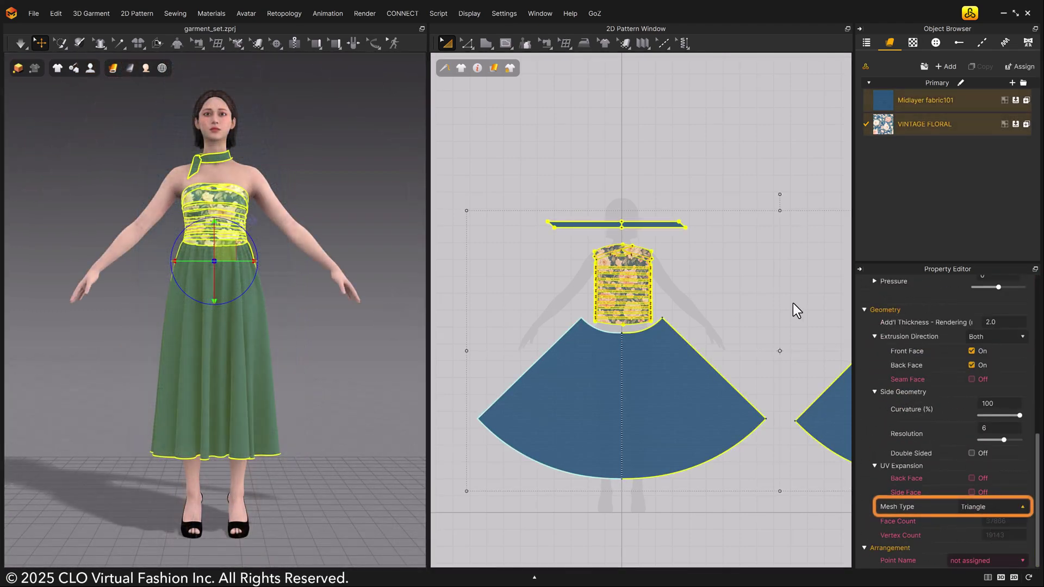
Deselect the dress and enable Show Wireframe in Garment Rendering Style.
left_click(802, 155)
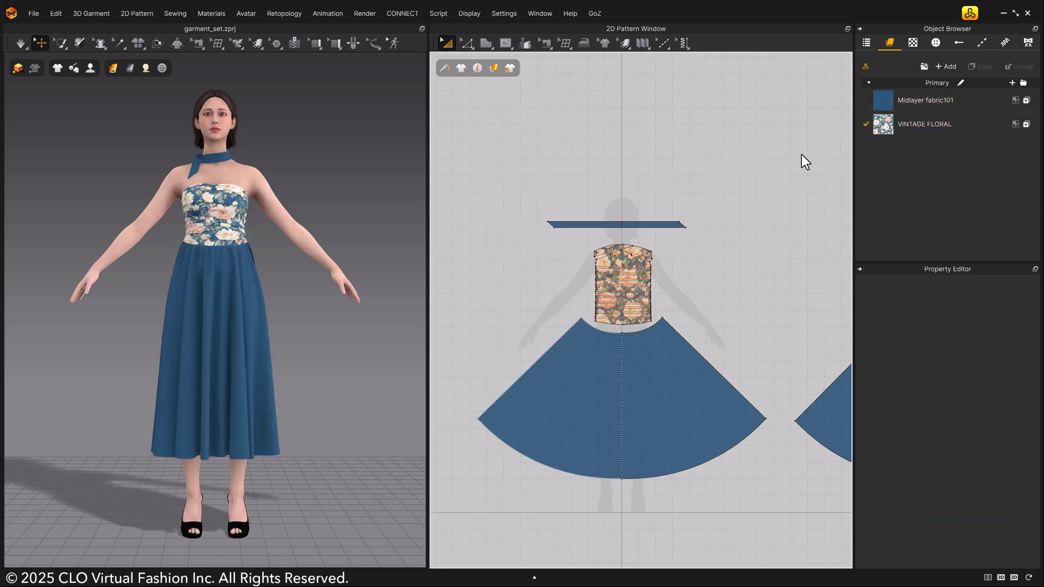
left_click(114, 68)
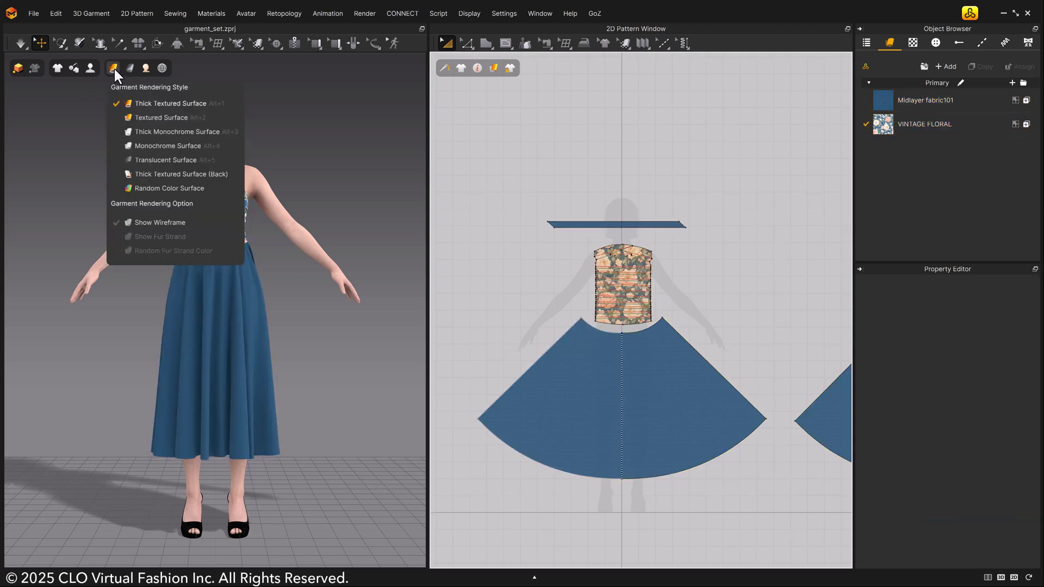
left_click(131, 223)
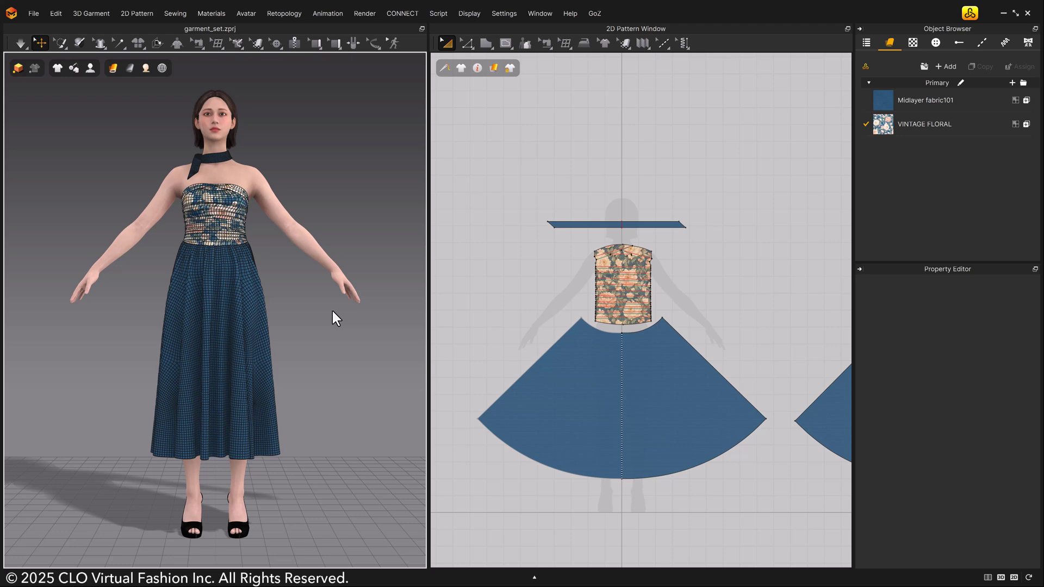